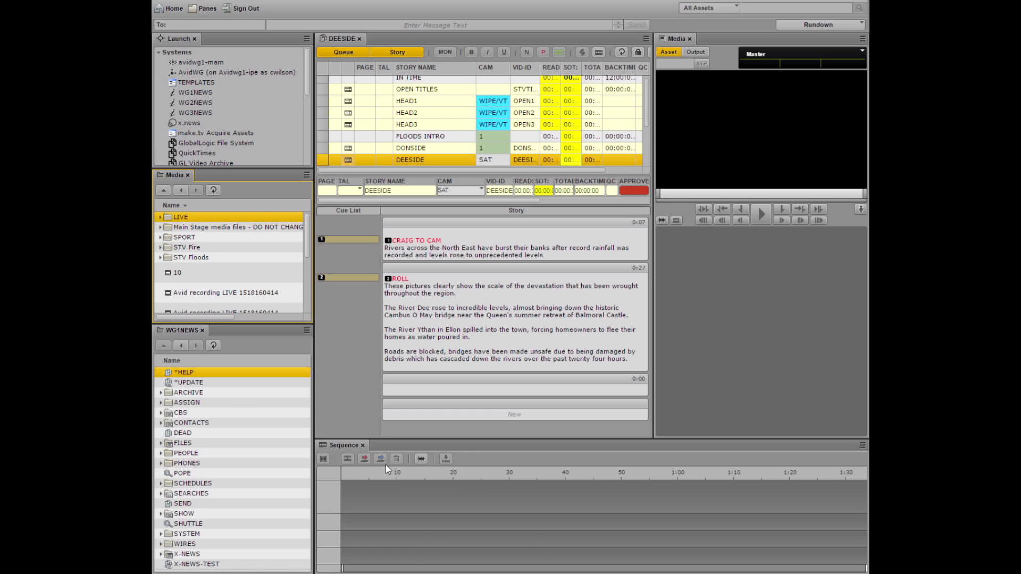
Add the Audio pane to the layout and dock it beneath the Media viewer
left_click(207, 8)
left_click(213, 56)
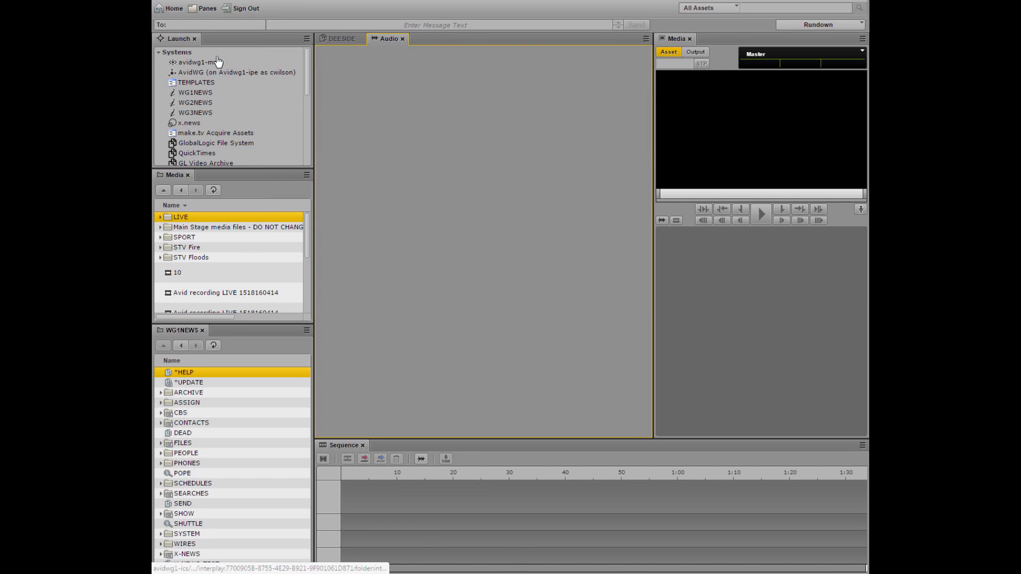
left_click_drag(389, 38, 766, 409)
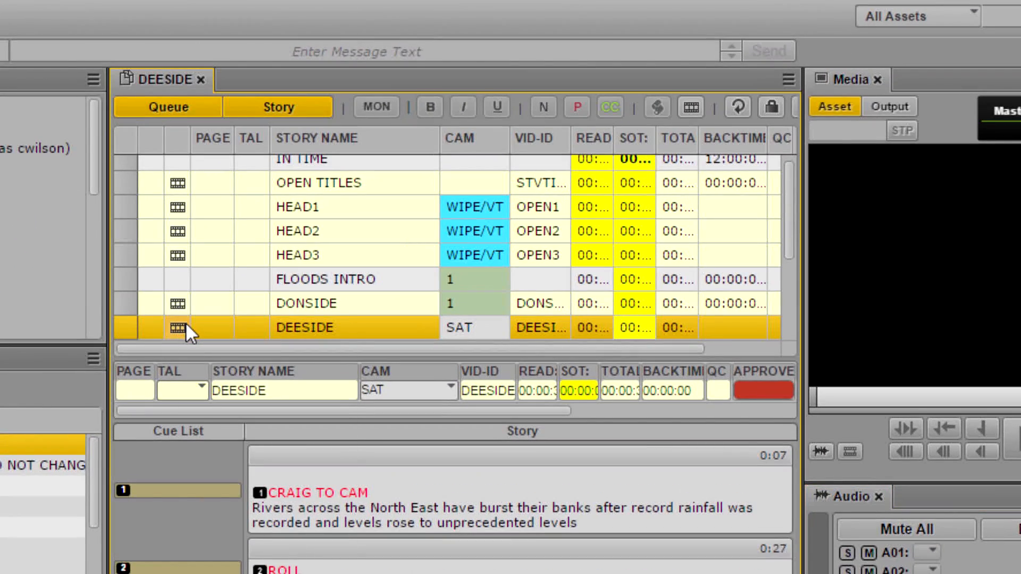
Create a new story after DONSIDE in the rundown and name it Flooding
right_click(186, 322)
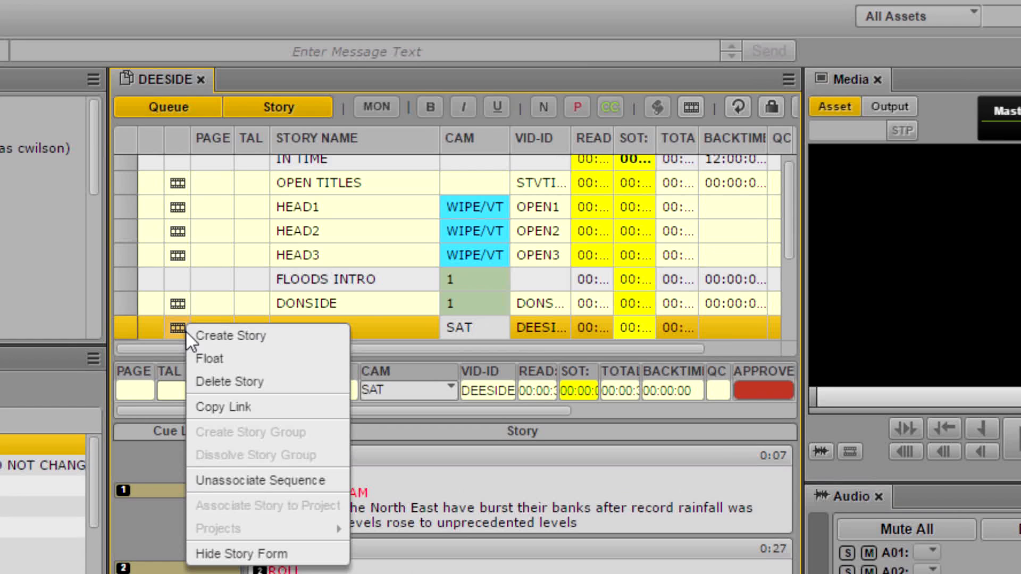
left_click(257, 342)
left_click(252, 390)
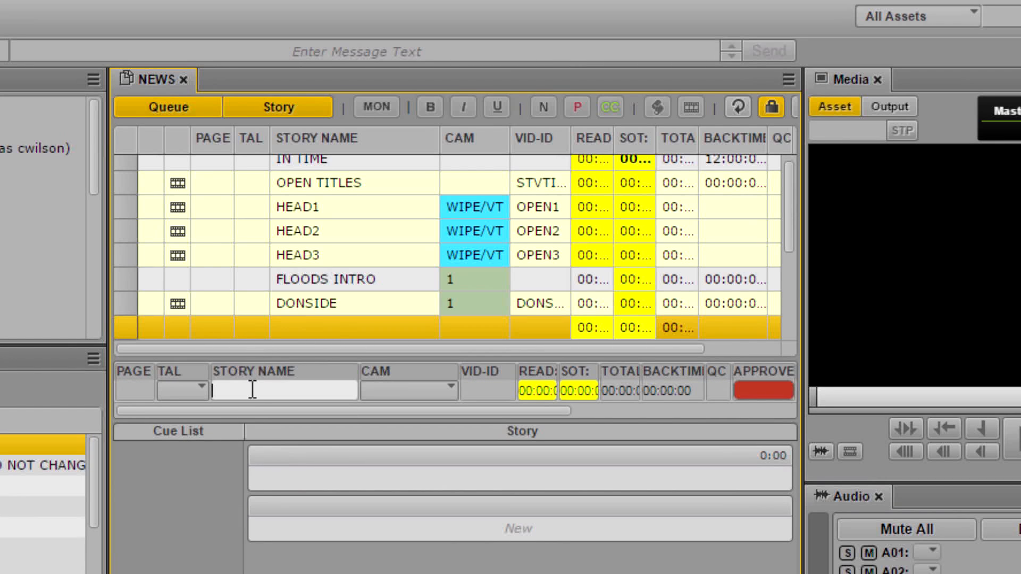
type("Flooding")
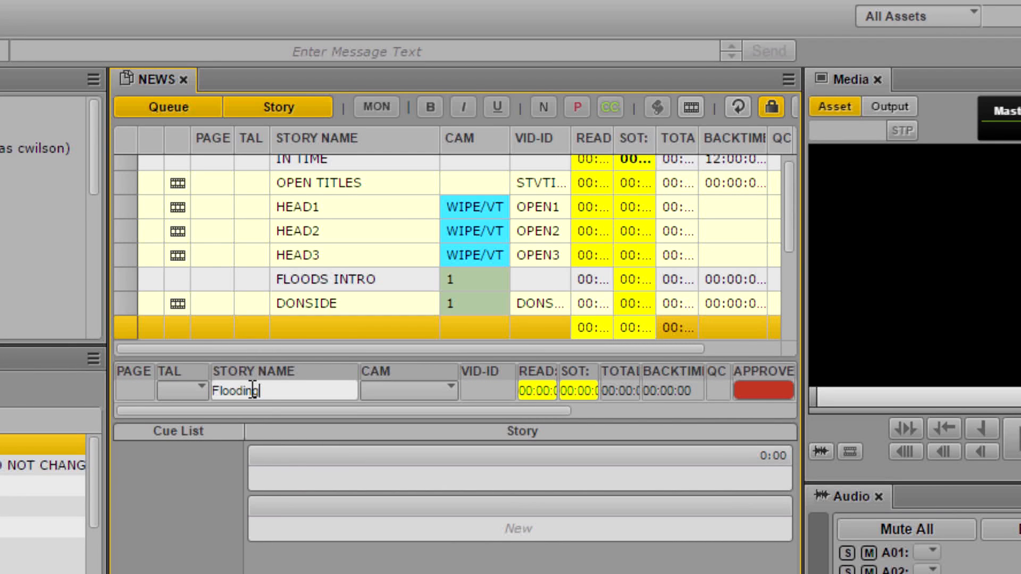
Write "Flooding has reached record levels." in the Flooding story and paste the prepared script paragraphs below it
left_click(265, 474)
type("Flooding has")
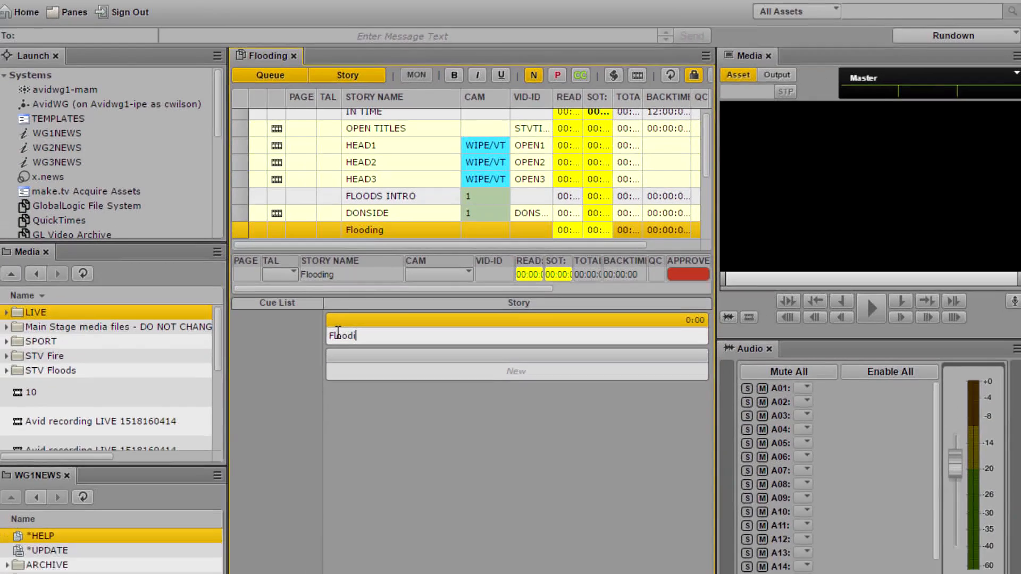
type(" re")
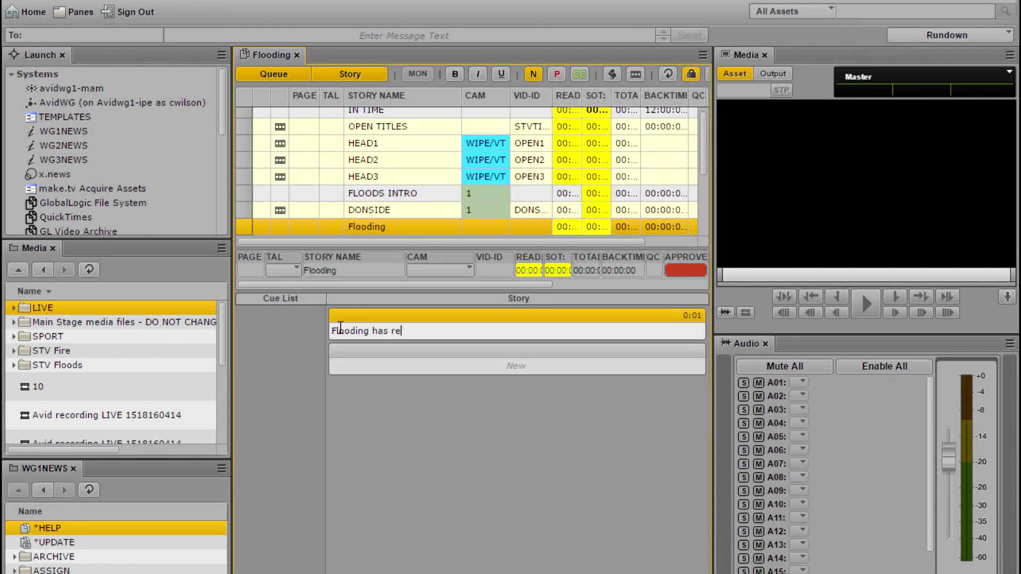
type("ached record levels.")
key("Return")
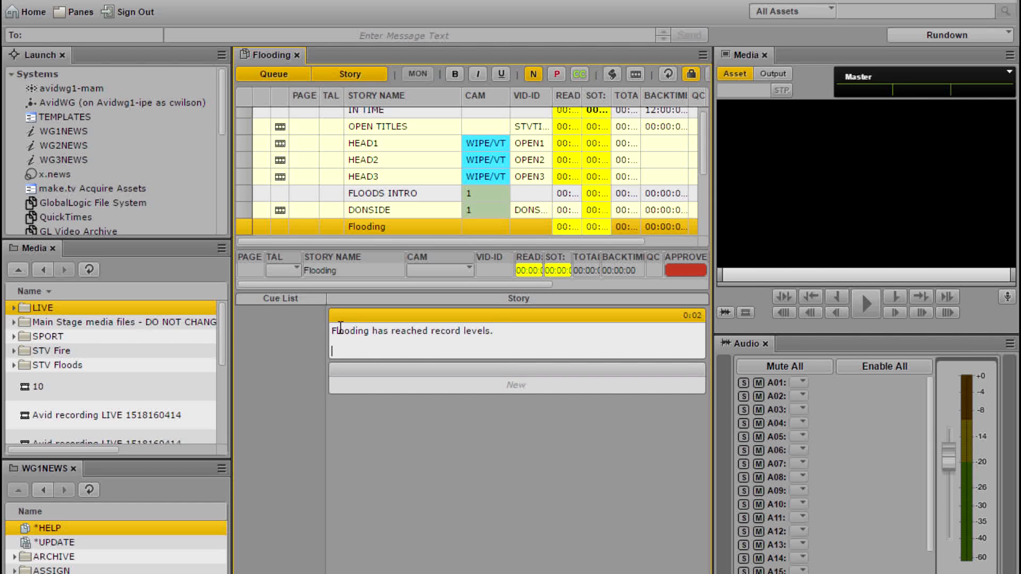
type("As these pictures, which have just come in to us clearly show, emergency services are on the scene, co-ordinating the evacuation of residents.  Roads into and out of Inverurie are blocked by the rising waters of the River Don, and sandbags are being issued to try and prevent hundreds of homes from being flooded.  A combination of high winds, rain, sleet and now snow - following days of relentless rainfall - has led to the River Don reaching record levels.  There are further concerns tonight for residents along the river into Aberdeen, with word coming in now that residents in Grandholm being put on standby to evacuate their homes.")
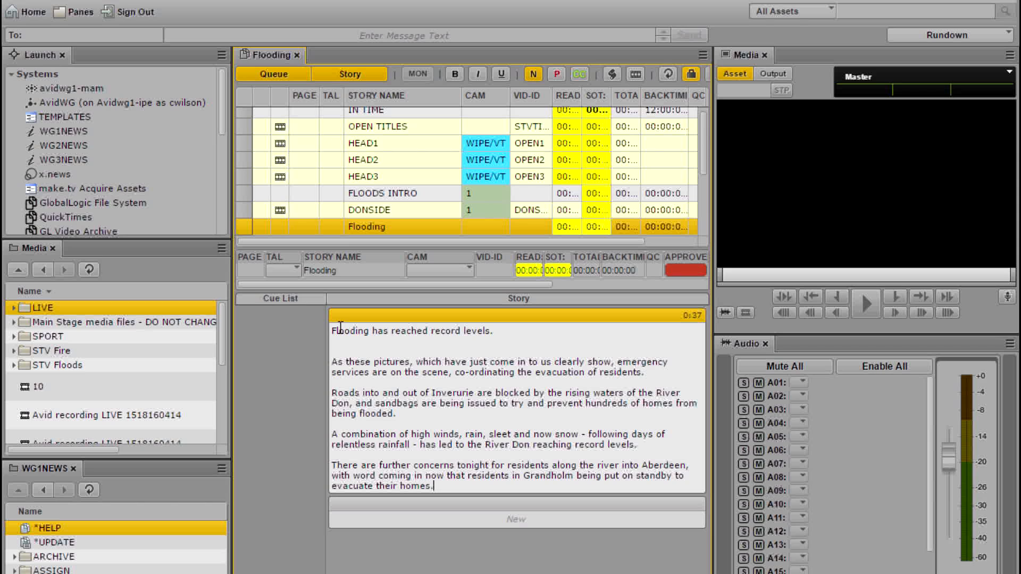
Open the FLOODING SHOTS folder inside STV Floods and load clip ANA040116 04 JAN 2016.new.08 in the viewer
double_click(52, 365)
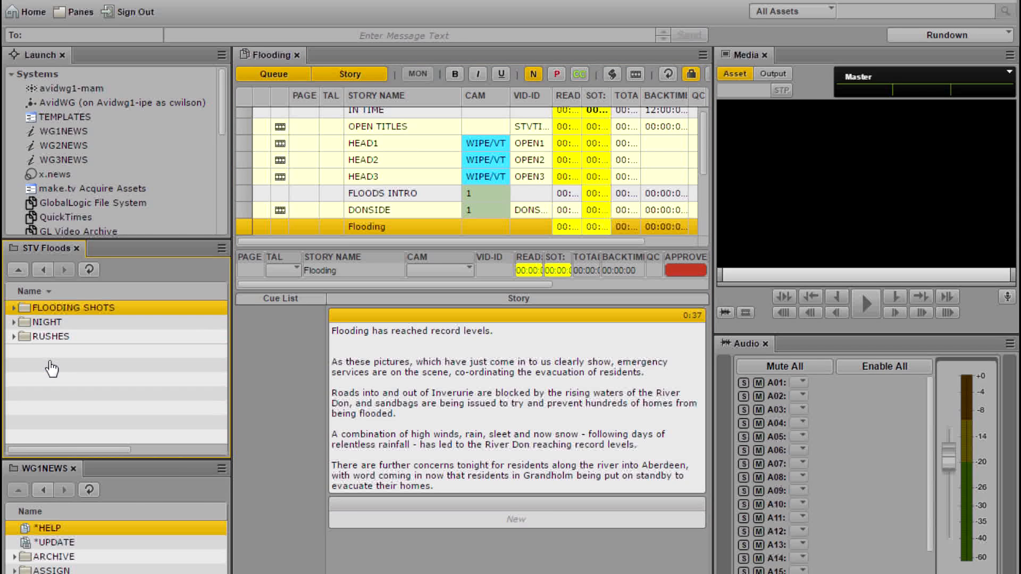
double_click(27, 310)
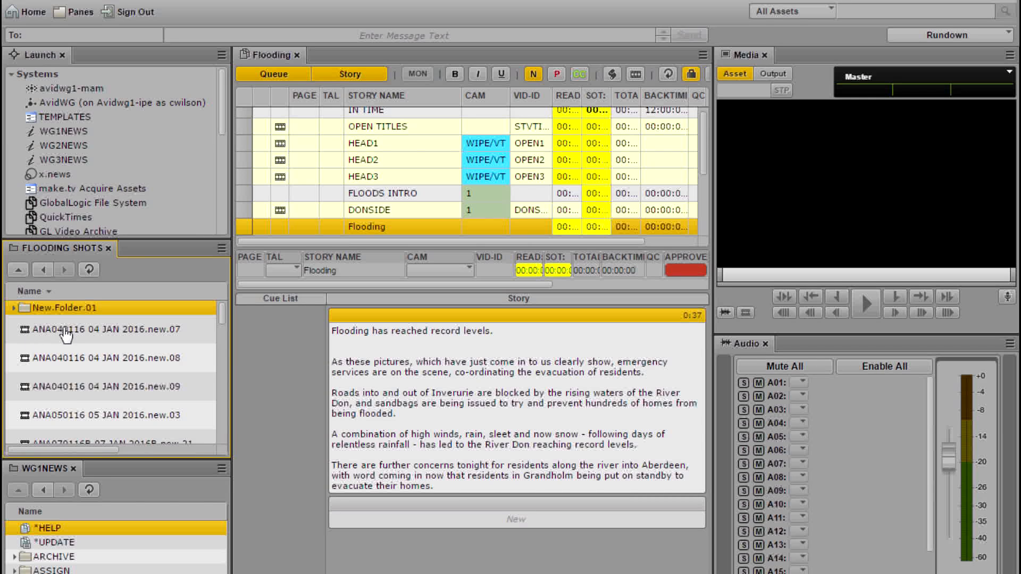
left_click(68, 363)
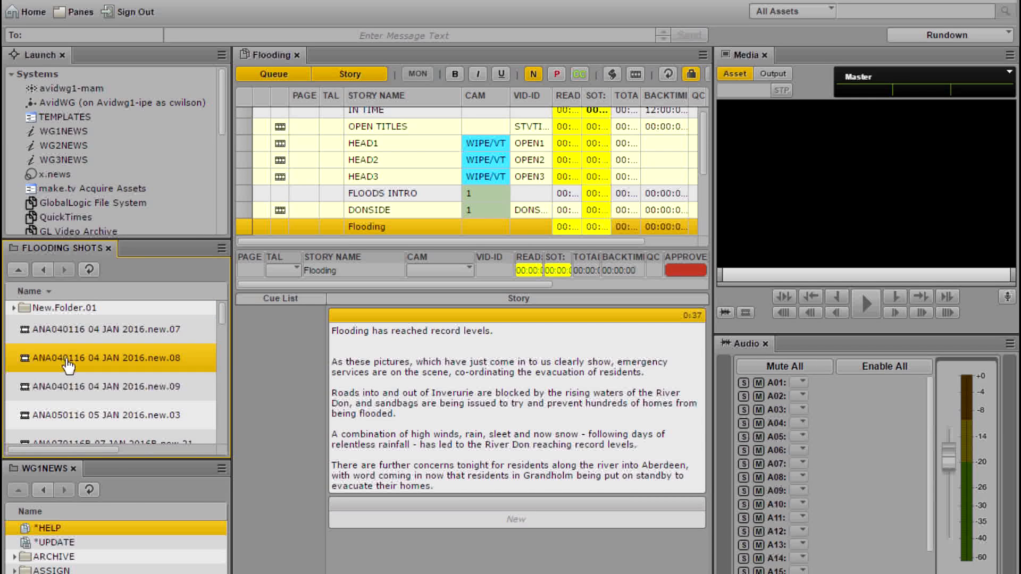
double_click(68, 364)
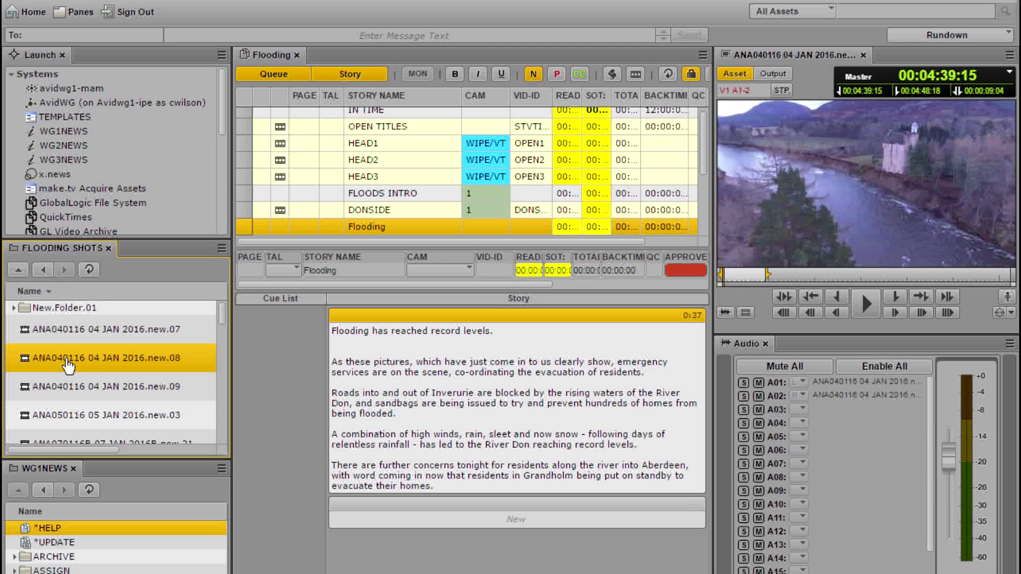
Preview clips ANA040116 04 JAN 2016.new.09 and new.07, scrubbing through new.07 to examine its footage
double_click(42, 387)
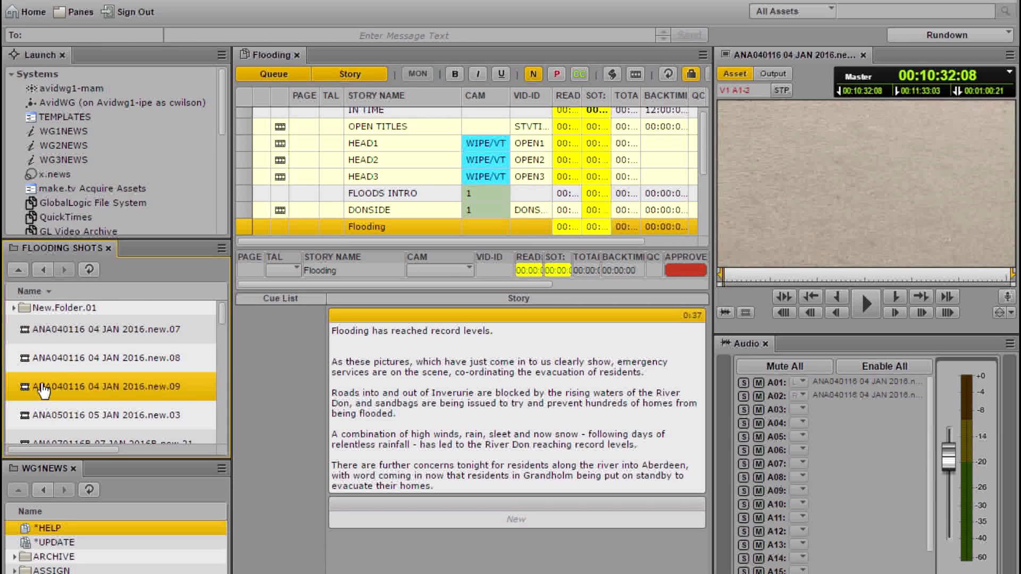
double_click(67, 334)
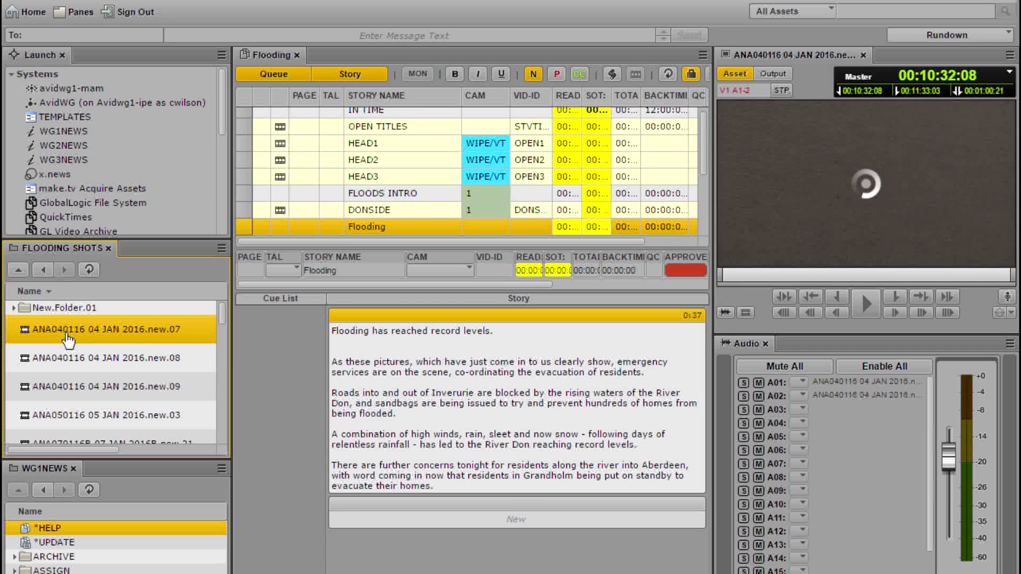
left_click_drag(736, 272, 765, 284)
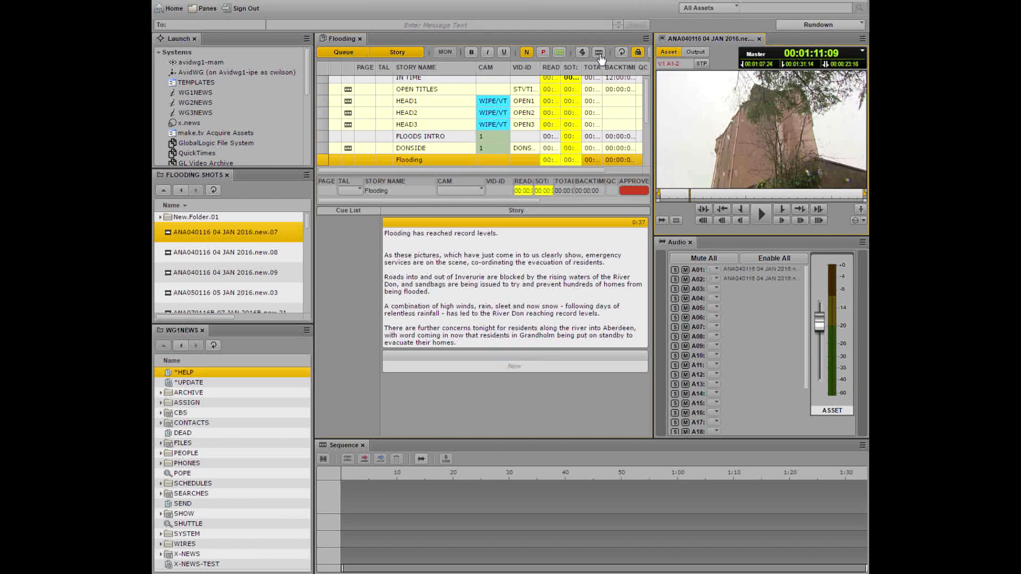
Create a sequence for the Flooding story and mark an in point at 00:04:42:02 in clip ANA040116 04 JAN 2016.new.08
left_click(599, 53)
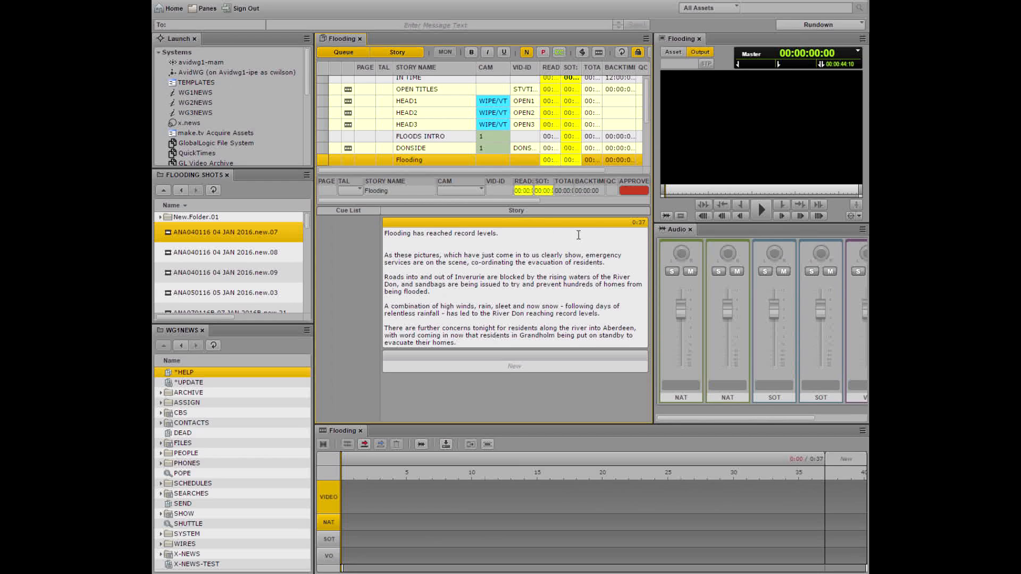
left_click(211, 258)
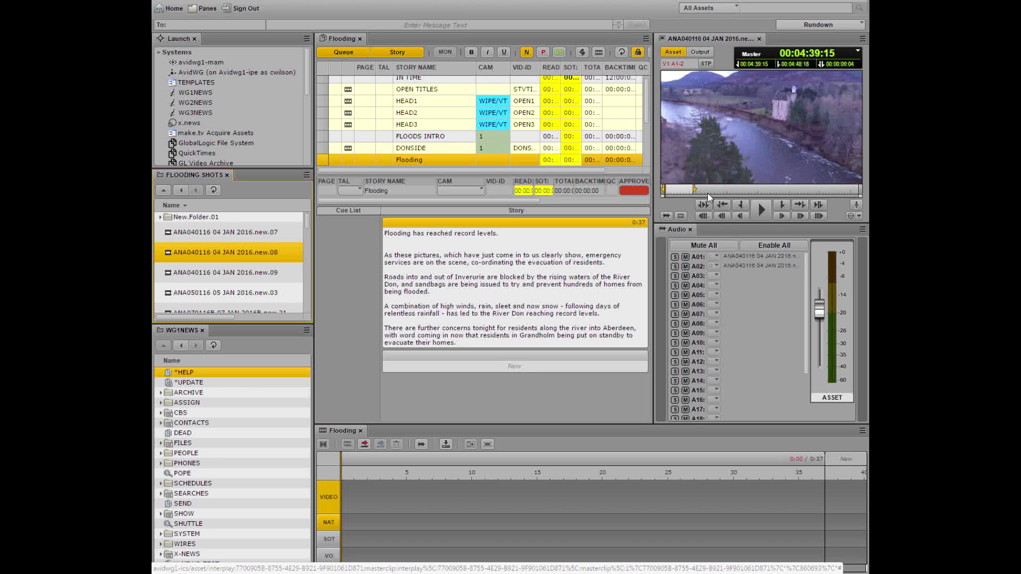
left_click(762, 211)
left_click(762, 211)
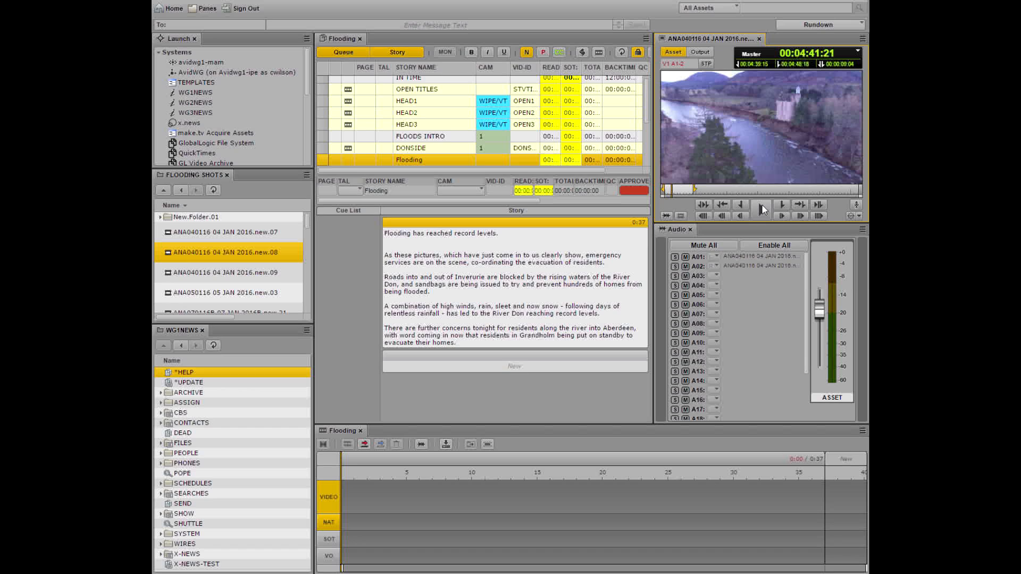
left_click(763, 209)
key("i")
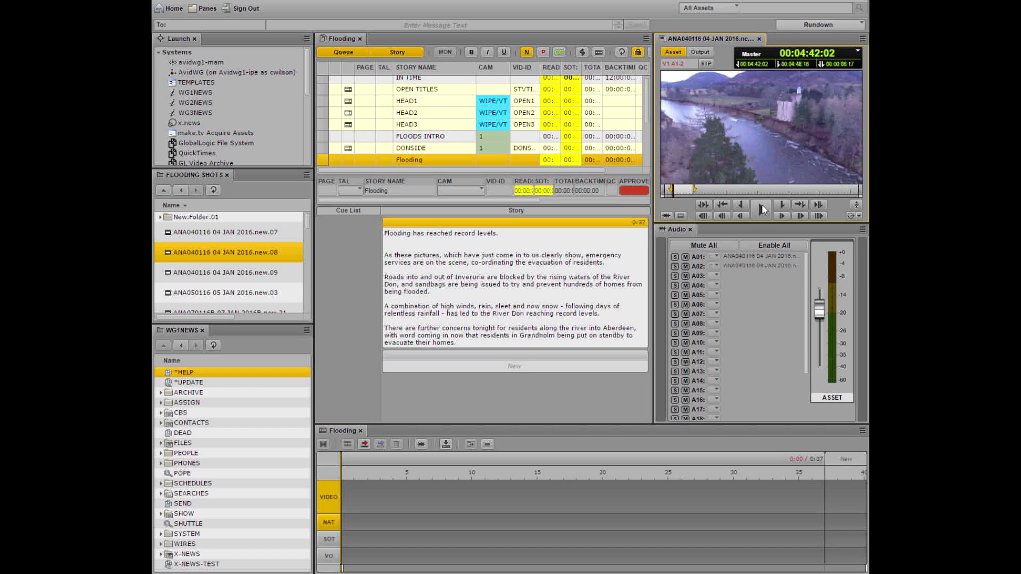
Mark the clip's out point at 00:04:44:17 and place the marked section at the start of the Flooding sequence
left_click(763, 209)
left_click(763, 209)
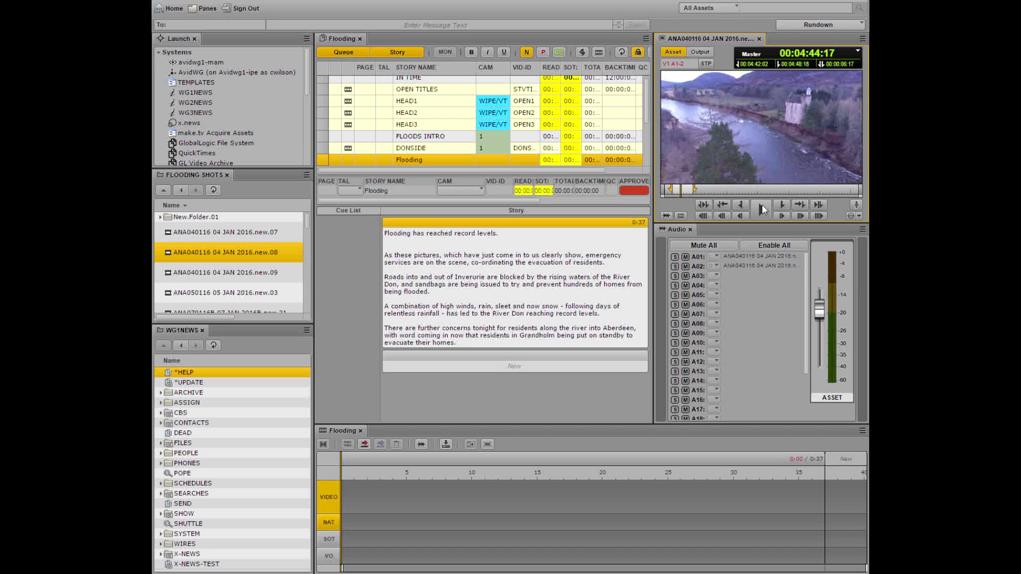
key("o")
left_click_drag(776, 94, 391, 513)
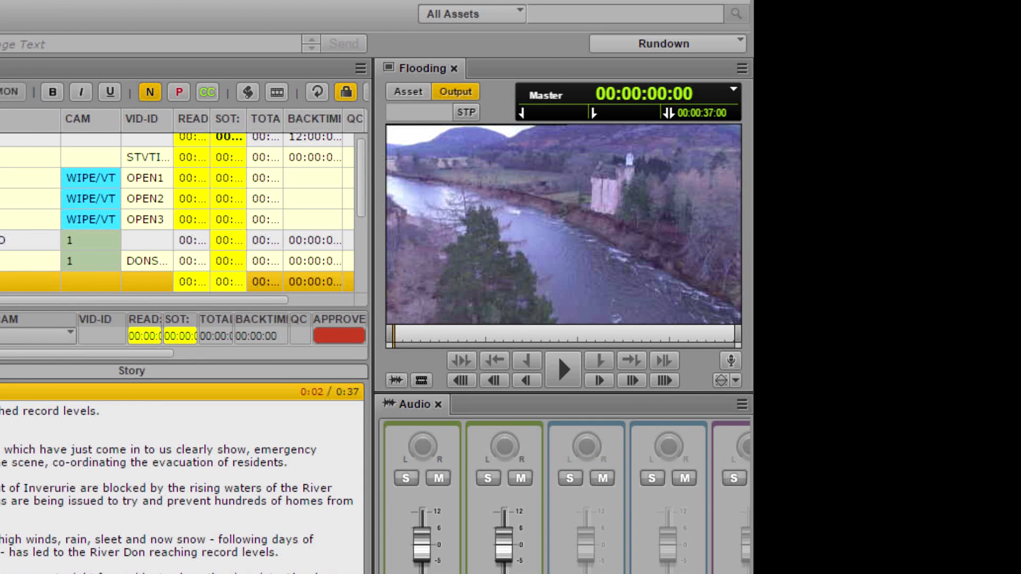
left_click(414, 164)
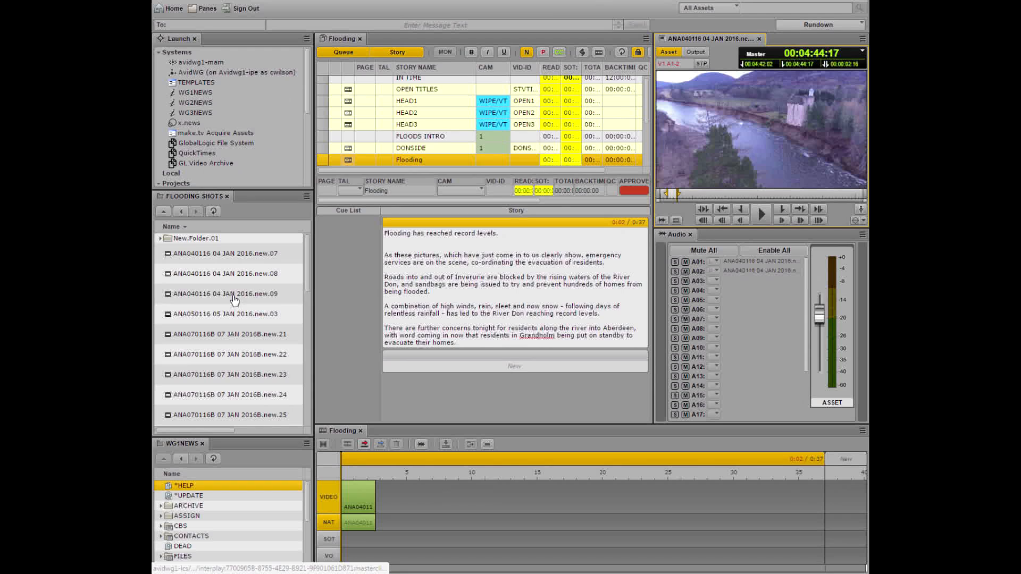
Mark clip ANA040116 04 JAN 2016.new.09 from 00:10:54:01 to 00:11:04:00 and add that section to the Flooding sequence
left_click(234, 297)
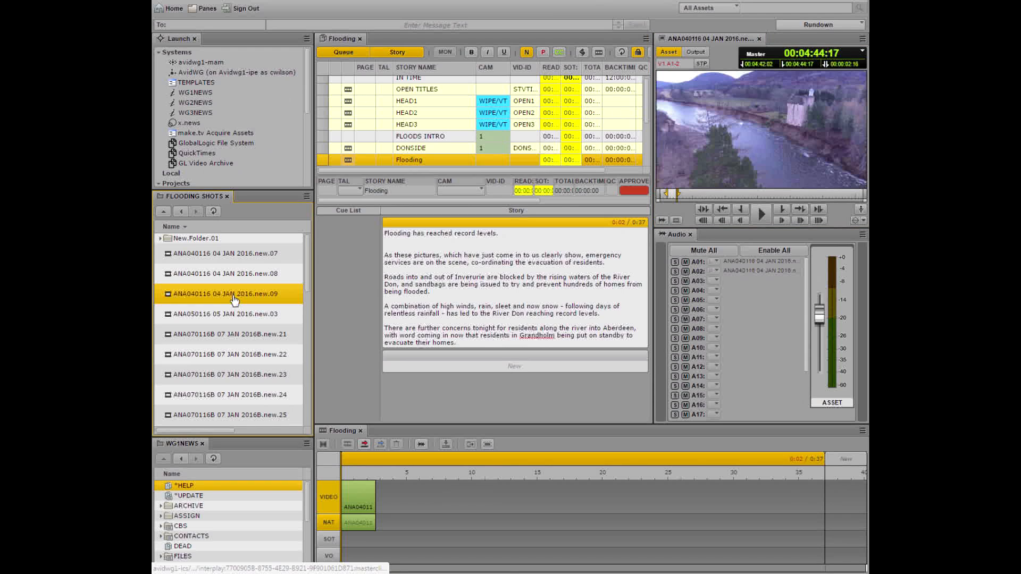
left_click_drag(676, 193, 733, 196)
left_click(741, 209)
left_click(765, 196)
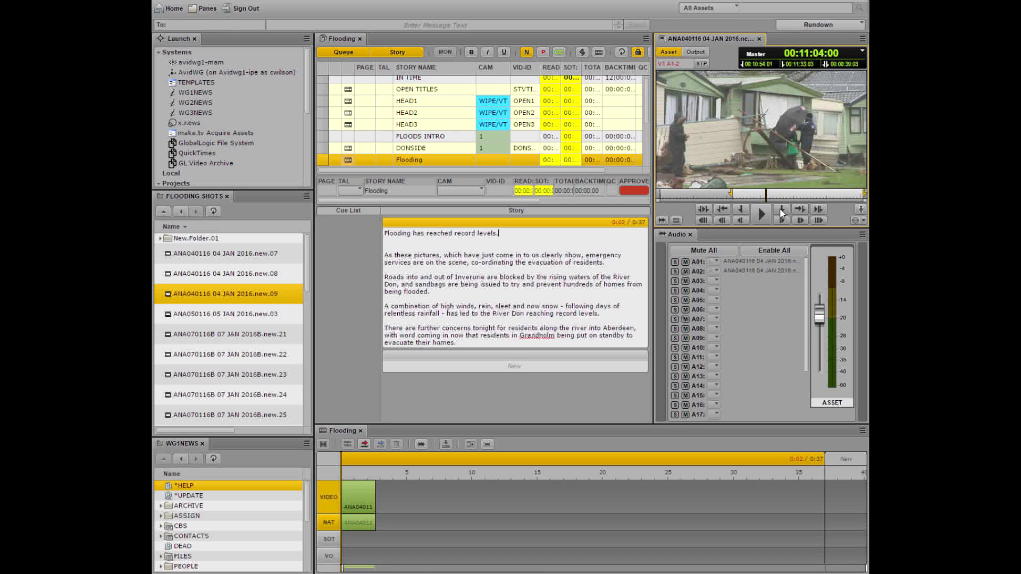
left_click(780, 209)
left_click_drag(693, 293, 454, 500)
Reorder the sequence so the new.09 shot comes before the new.08 shot, and return the playhead to the start
left_click_drag(352, 493, 458, 516)
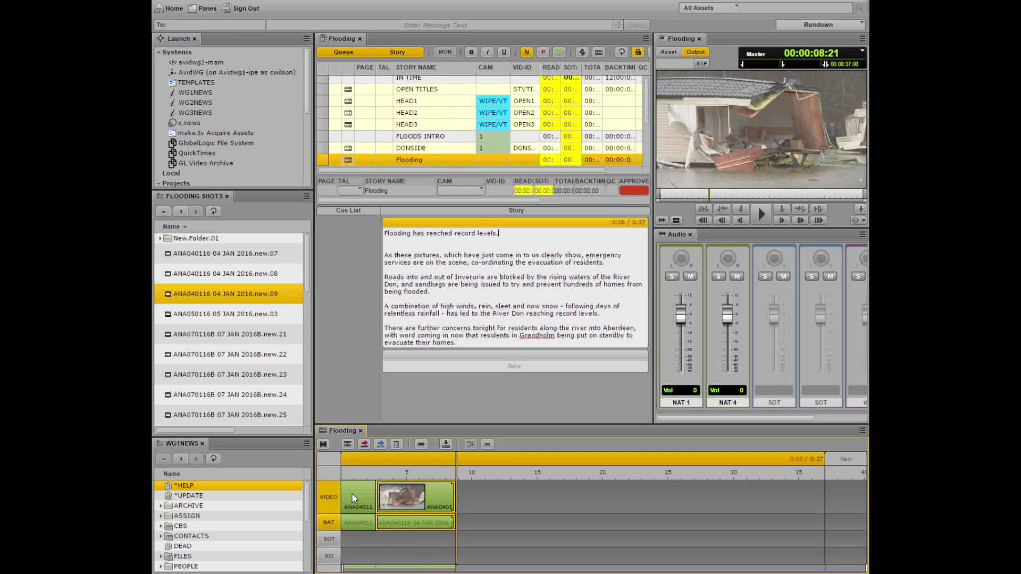
mouse_move(402, 457)
left_mouse_down()
mouse_move(224, 465)
mouse_move(392, 440)
left_mouse_up()
left_click_drag(298, 340, 78, 395)
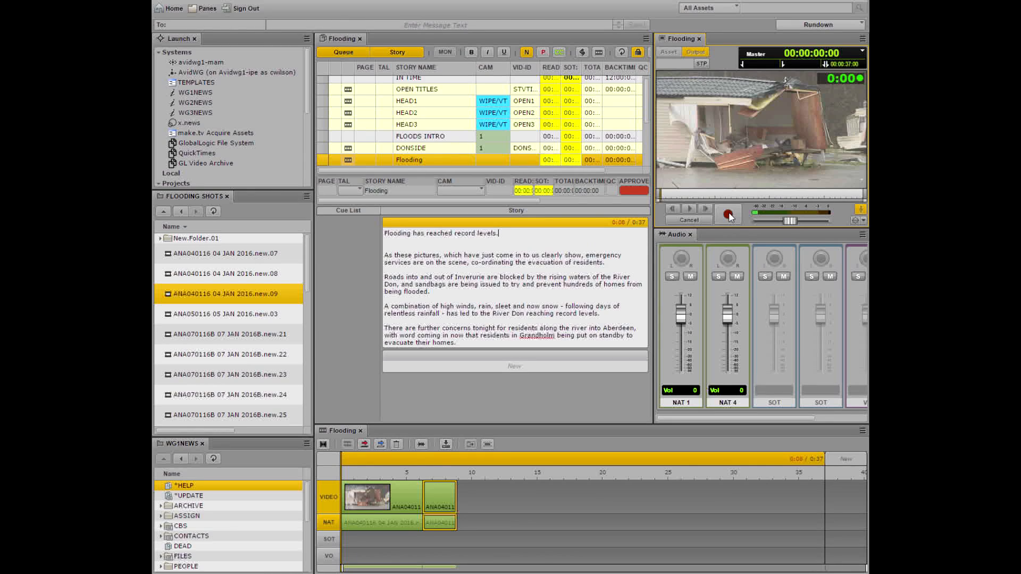
Record a voice-over about 5 seconds long from the start of the sequence and move the playhead back near the beginning
left_click(728, 215)
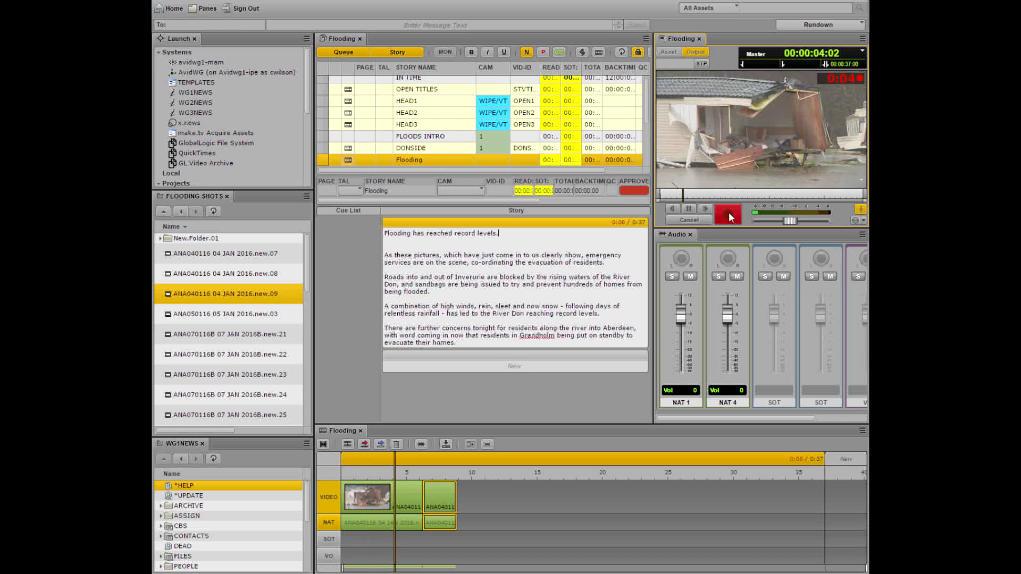
left_click(731, 216)
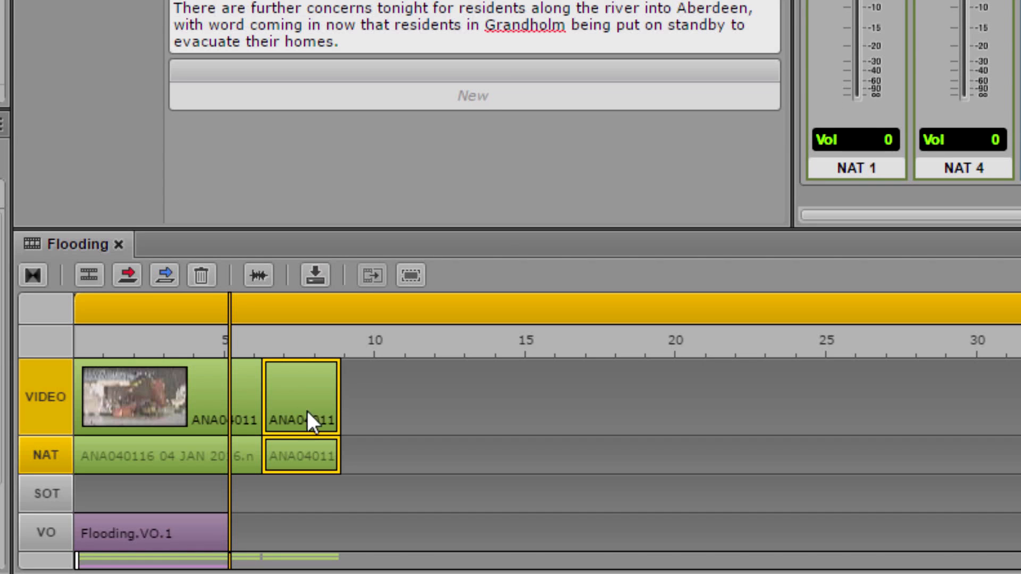
left_click_drag(226, 343, 95, 346)
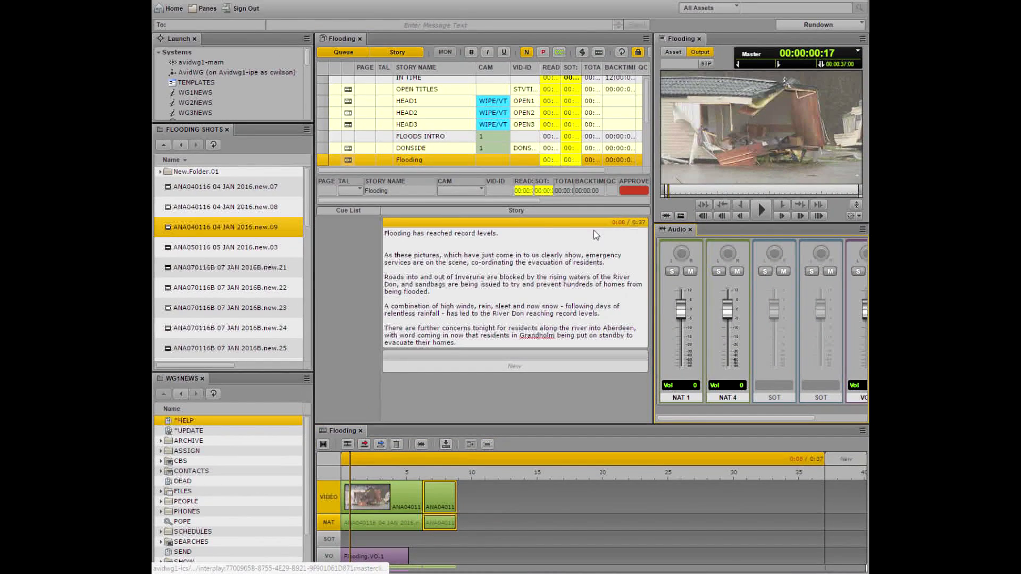
Move the Audio pane into the story area, set the NAT 4 volume to -1.2 and lower the master level
left_click_drag(595, 235, 503, 234)
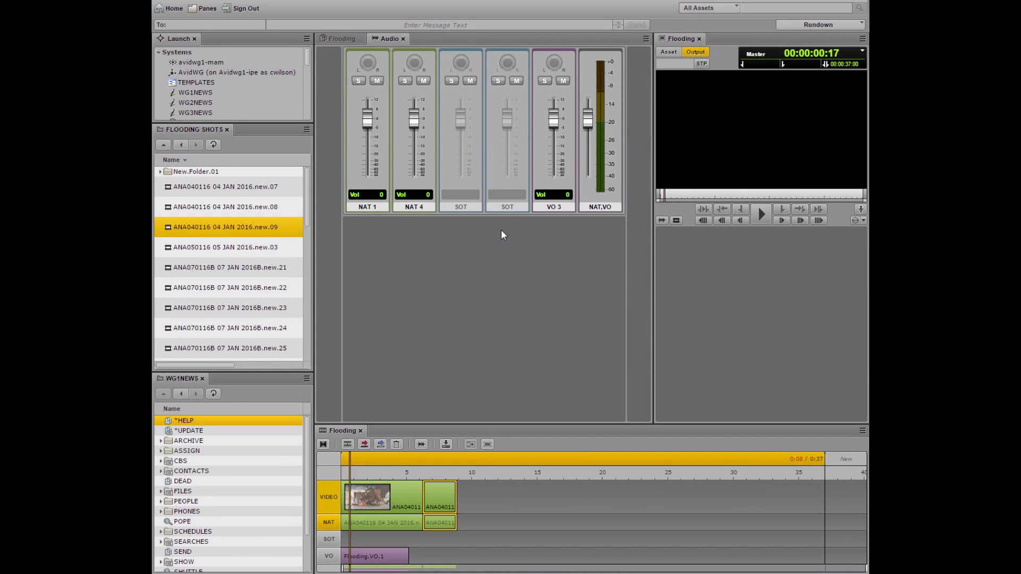
left_click_drag(367, 118, 420, 121)
mouse_move(587, 121)
left_mouse_down()
mouse_move(589, 144)
mouse_move(592, 126)
left_mouse_up()
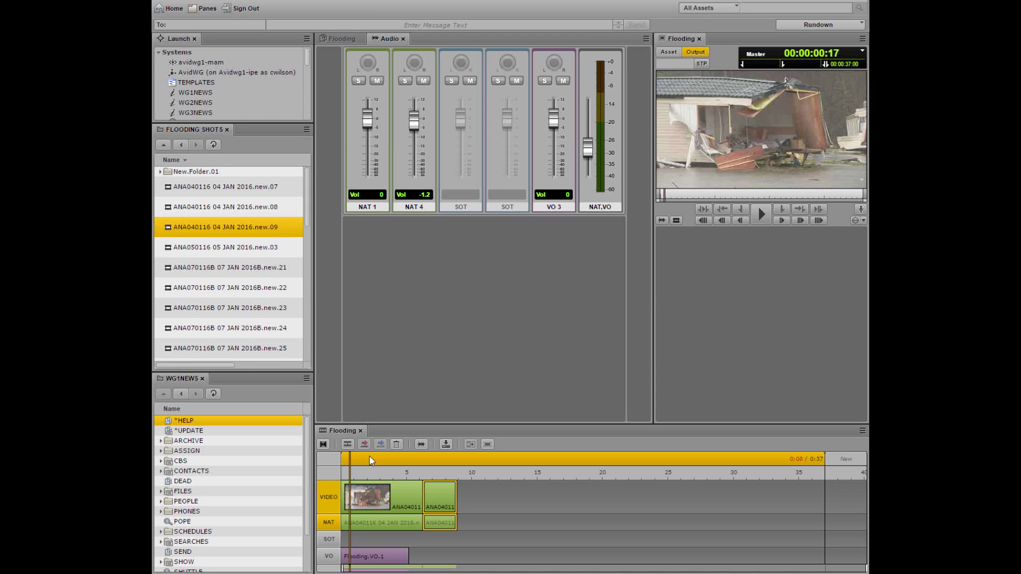
left_click(336, 39)
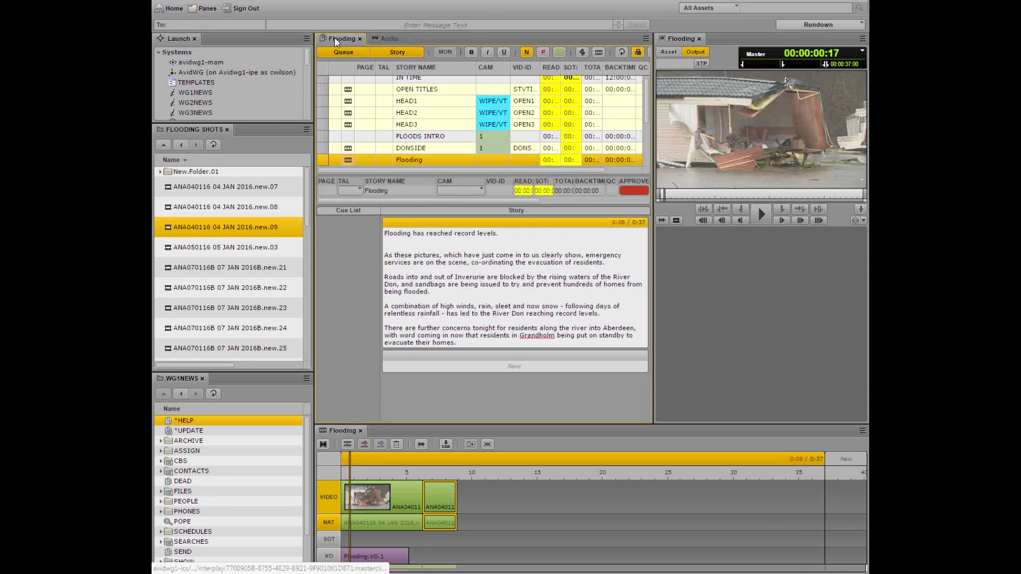